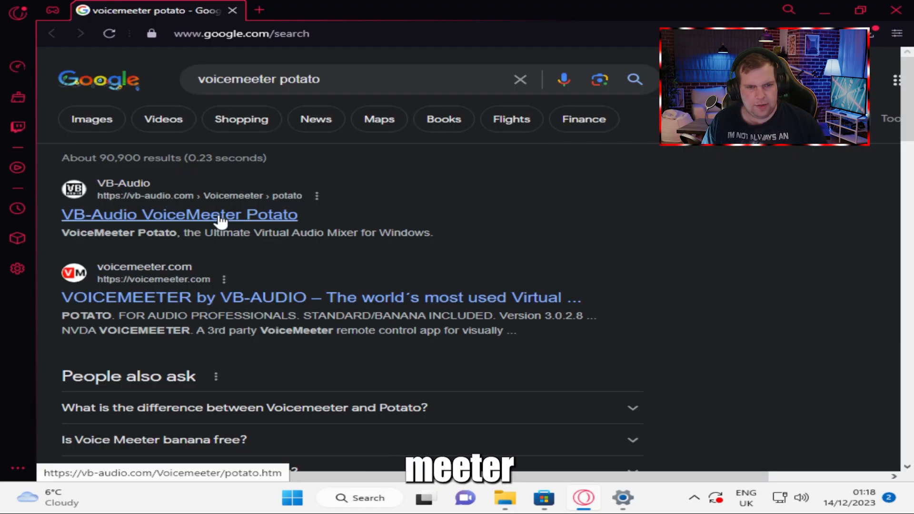
# Dismiss the cookie notice on the VB-Audio Potato page and download the Voicemeeter8Setup_v3028.zip package
pyautogui.click(220, 216)
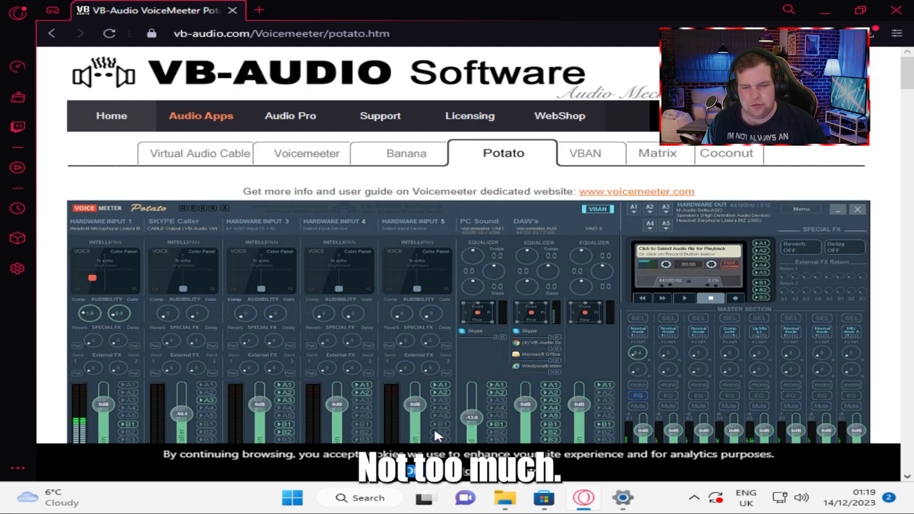
pyautogui.click(410, 478)
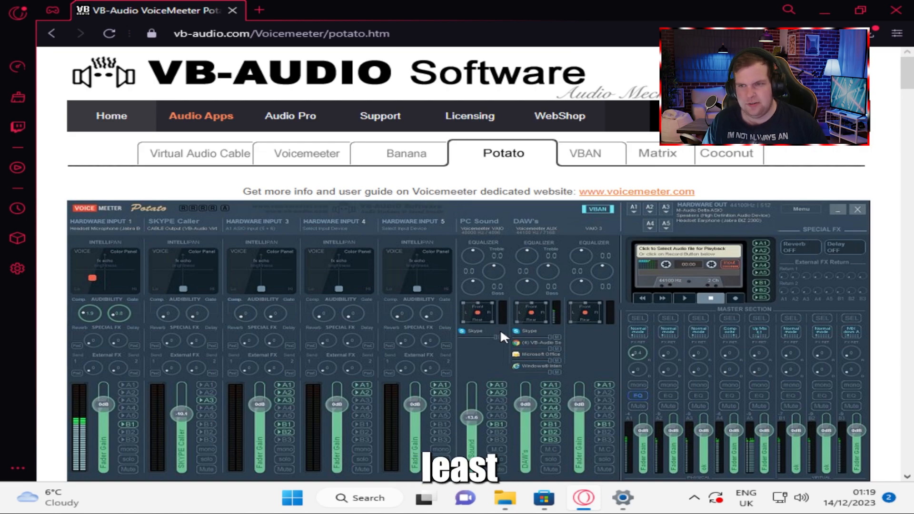
pyautogui.scroll(-8, 499, 328)
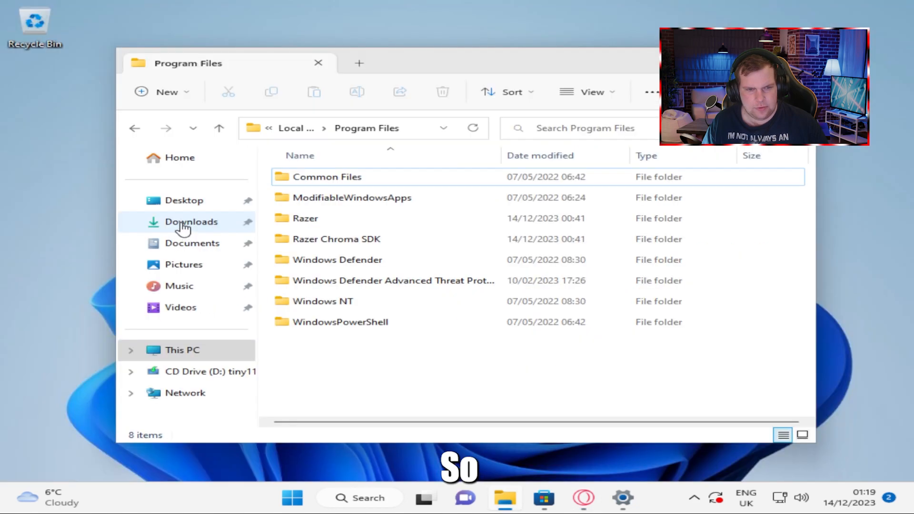
pyautogui.click(182, 224)
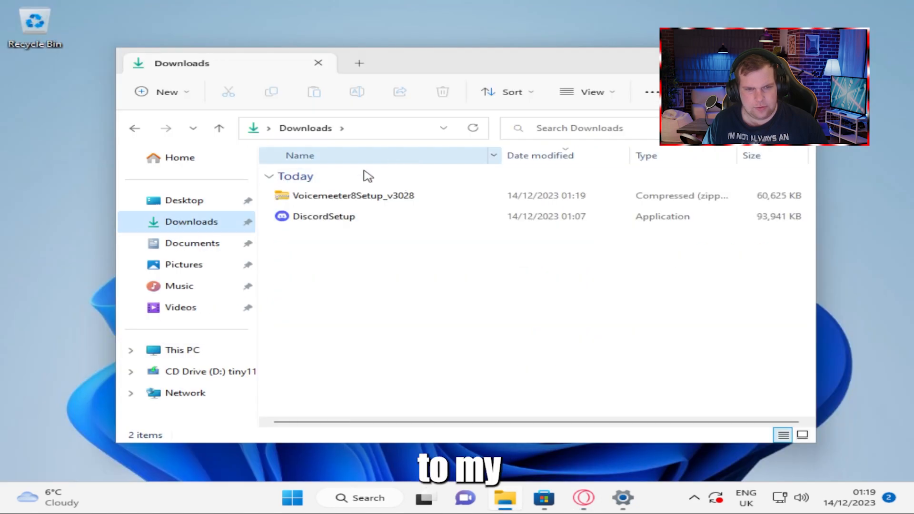
# Extract the Voicemeeter8Setup_v3028 archive into its own folder in Downloads
pyautogui.click(335, 201)
pyautogui.rightClick(336, 200)
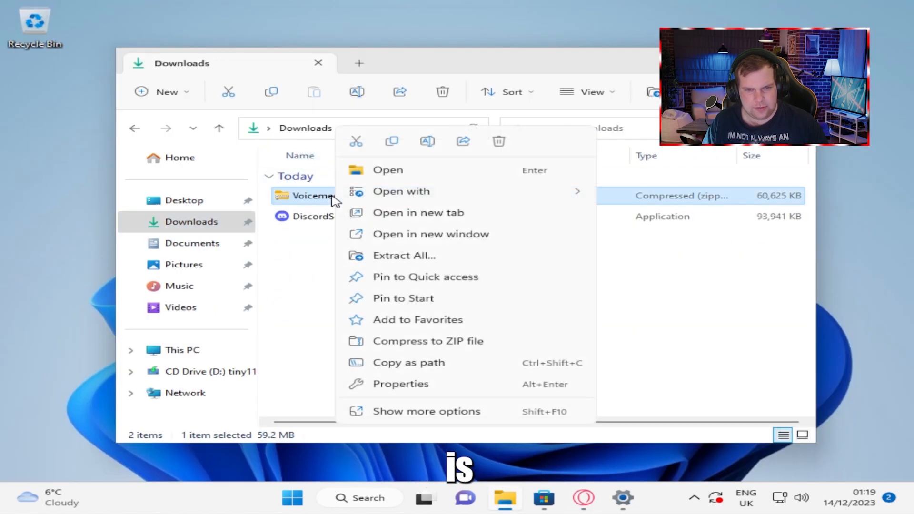
pyautogui.click(406, 257)
pyautogui.click(617, 377)
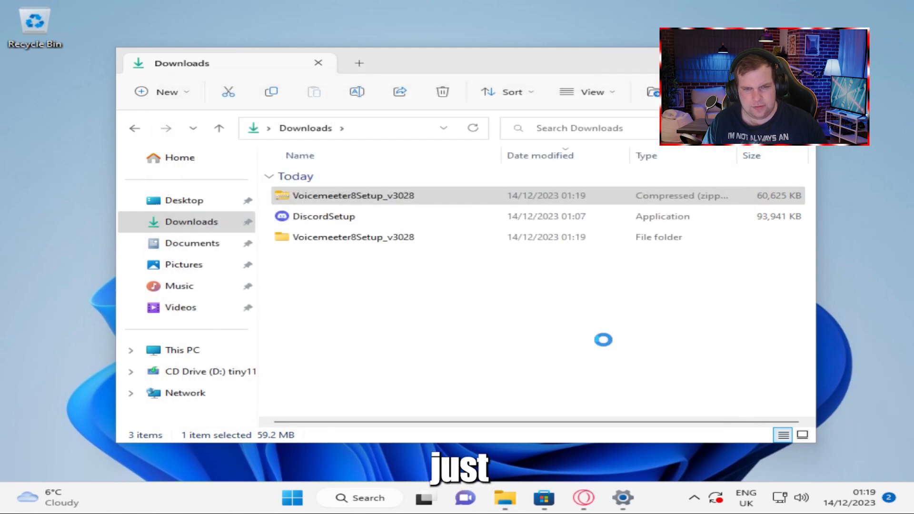
# Run Voicemeeter8Setup from the extracted folder, allow it to make changes, install Voicemeeter Potato and acknowledge the reboot notice
pyautogui.moveTo(428, 78)
pyautogui.mouseDown()
pyautogui.moveTo(418, 94)
pyautogui.moveTo(414, 67)
pyautogui.mouseUp()
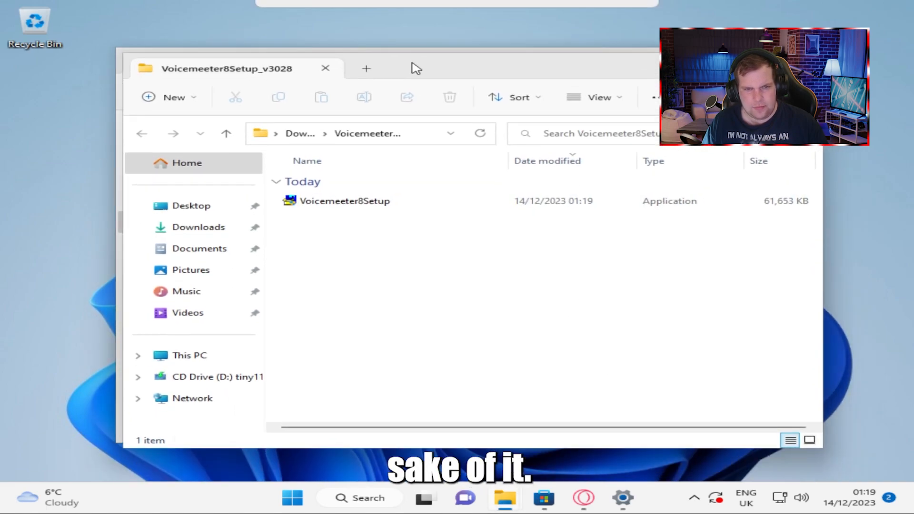
pyautogui.click(376, 204)
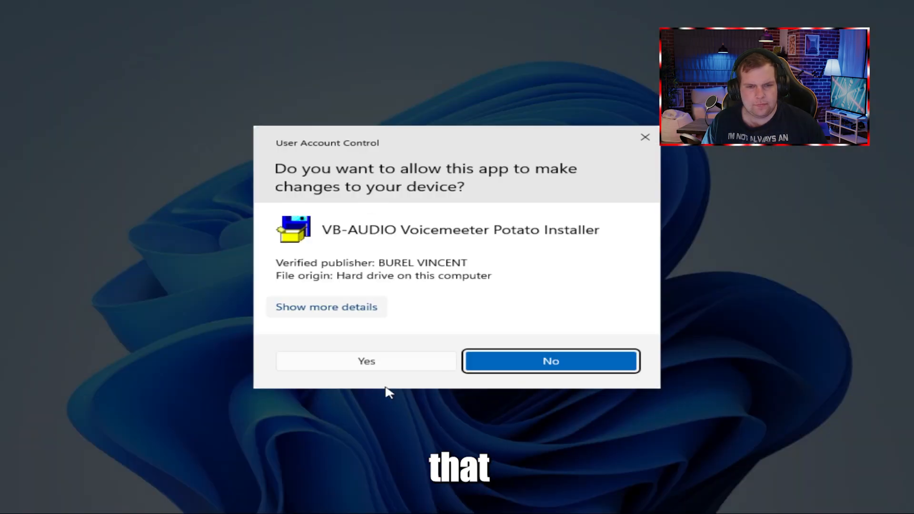
pyautogui.click(367, 361)
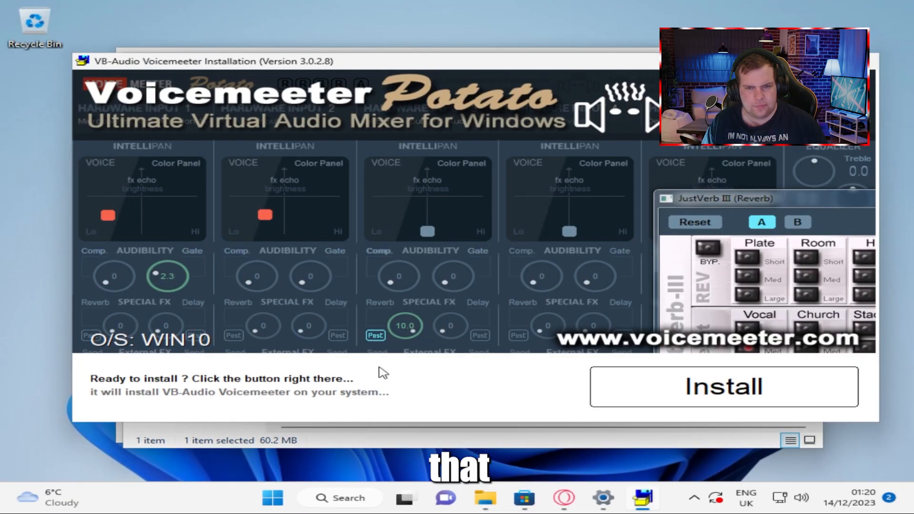
pyautogui.click(637, 390)
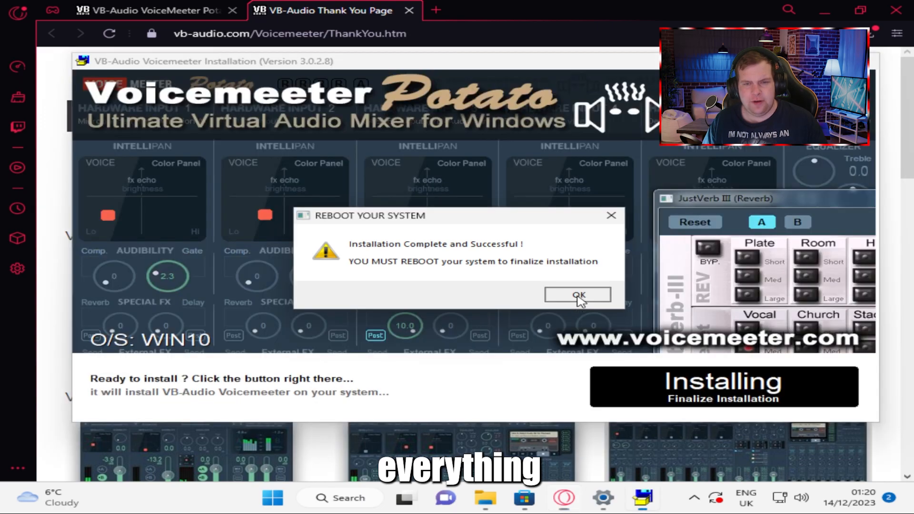
pyautogui.click(578, 294)
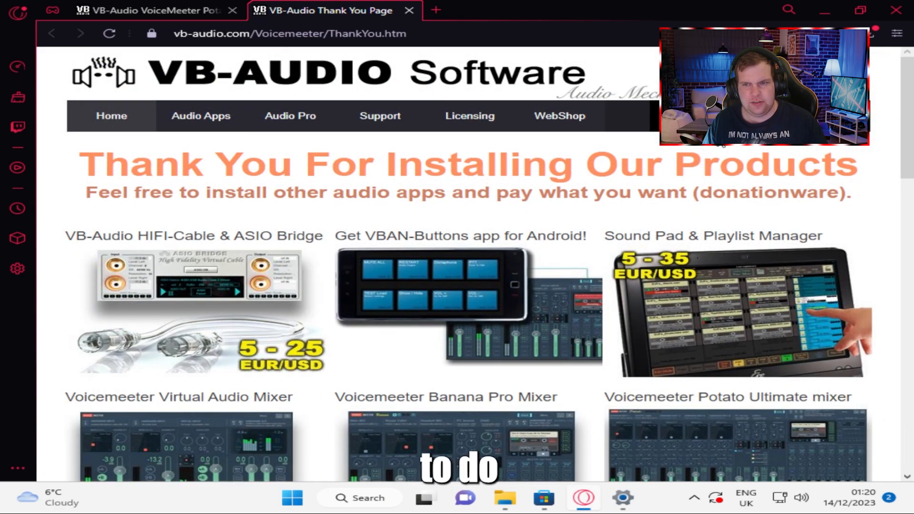
# Minimize the browser and restart the computer
pyautogui.click(825, 10)
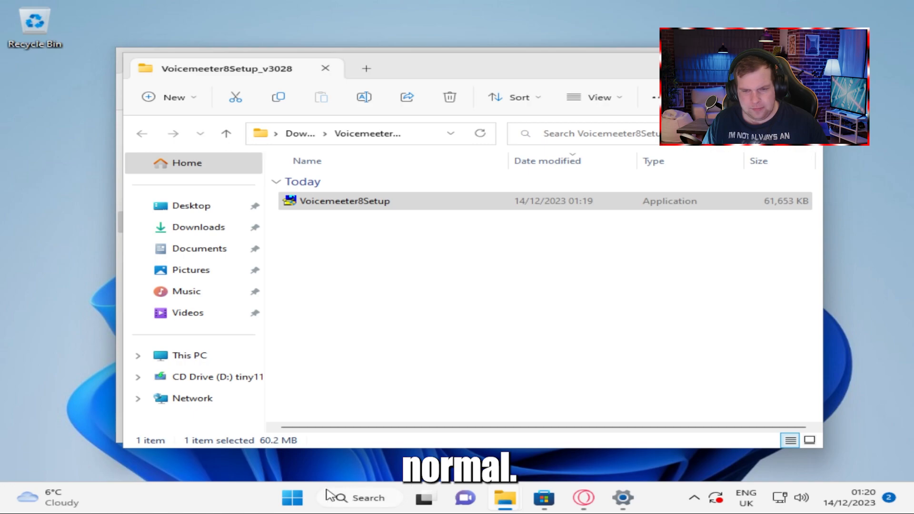
pyautogui.click(292, 498)
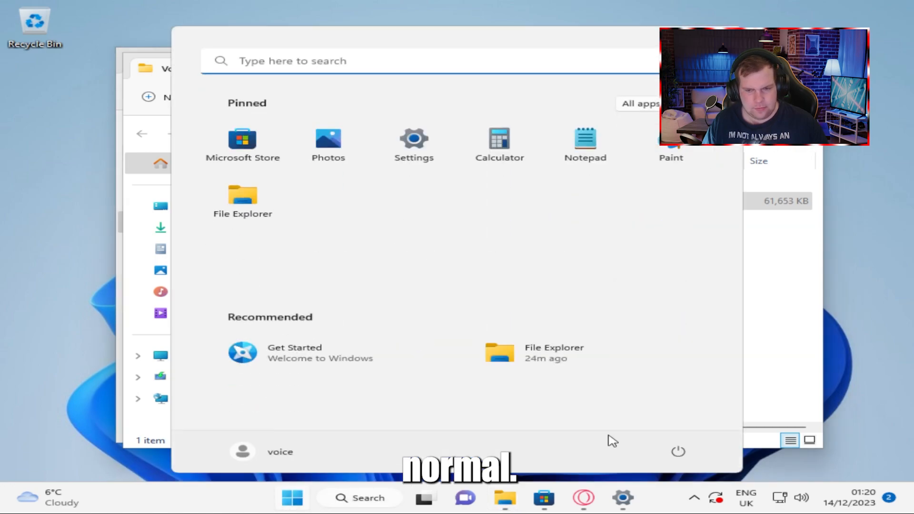
pyautogui.click(678, 451)
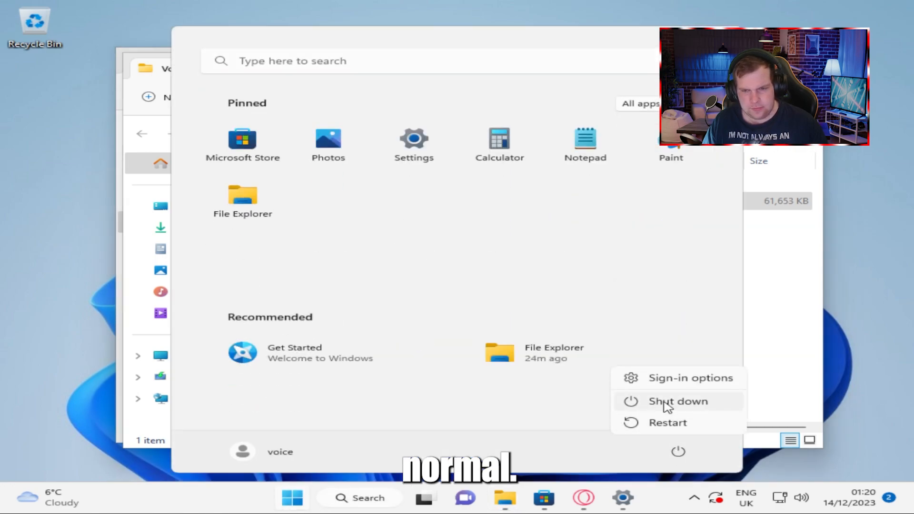
pyautogui.click(654, 425)
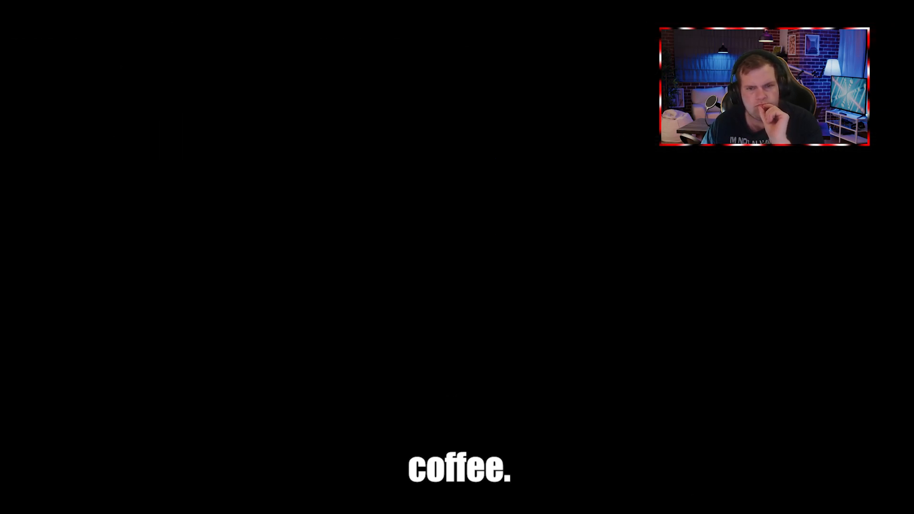
# Sign in to the Windows account by entering the account password
pyautogui.click(768, 282)
pyautogui.write('****')
pyautogui.press('Return')
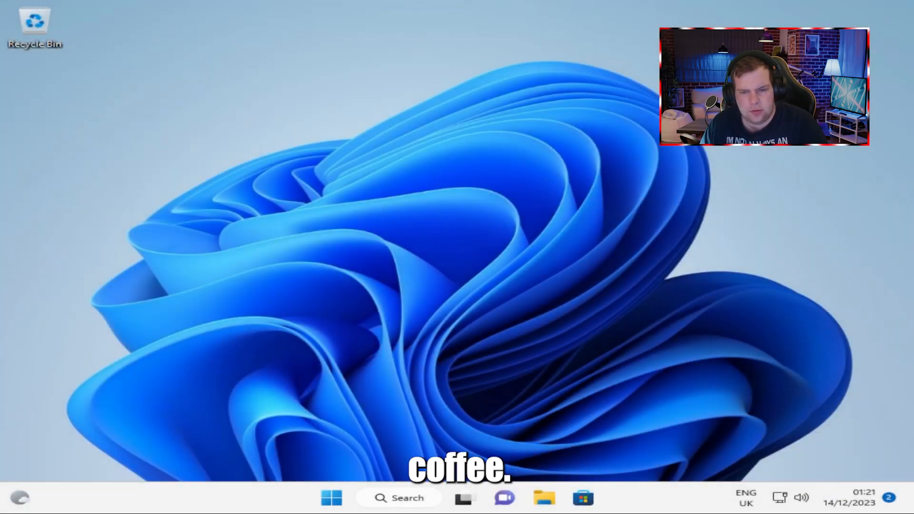
# Search for "vo", launch Voicemeeter Potato and reposition its window on the desktop
pyautogui.click(406, 499)
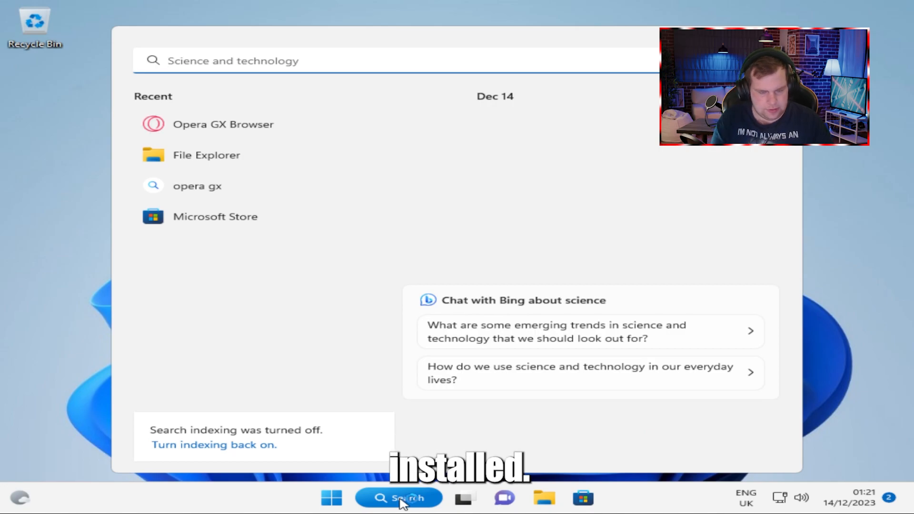
pyautogui.write('vo')
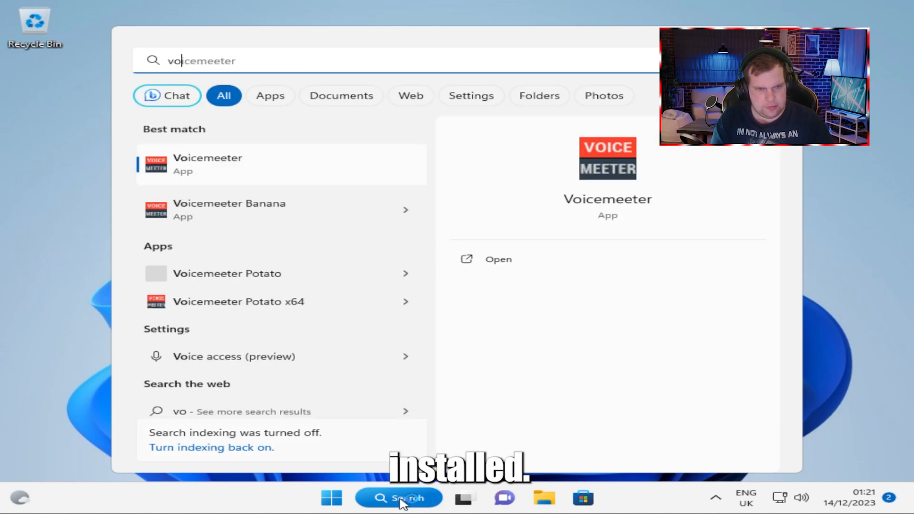
pyautogui.click(252, 290)
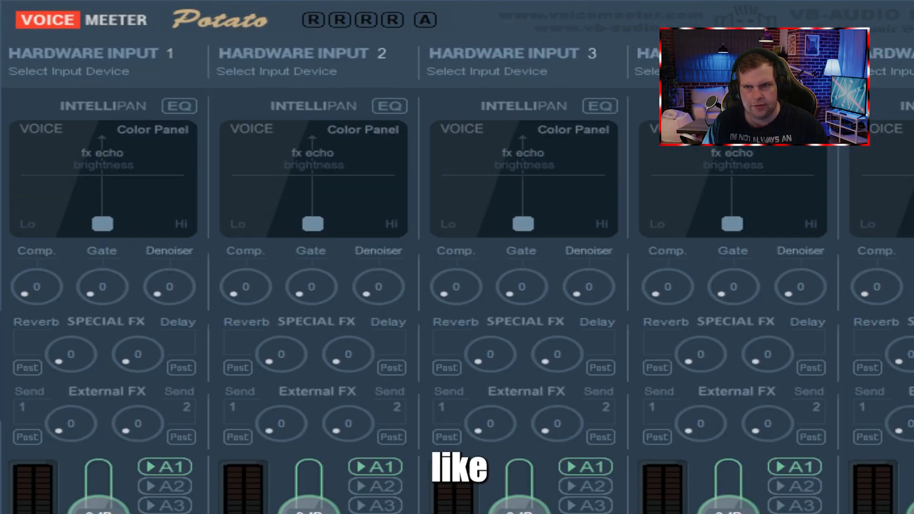
pyautogui.moveTo(913, 30); pyautogui.dragTo(1, 105)
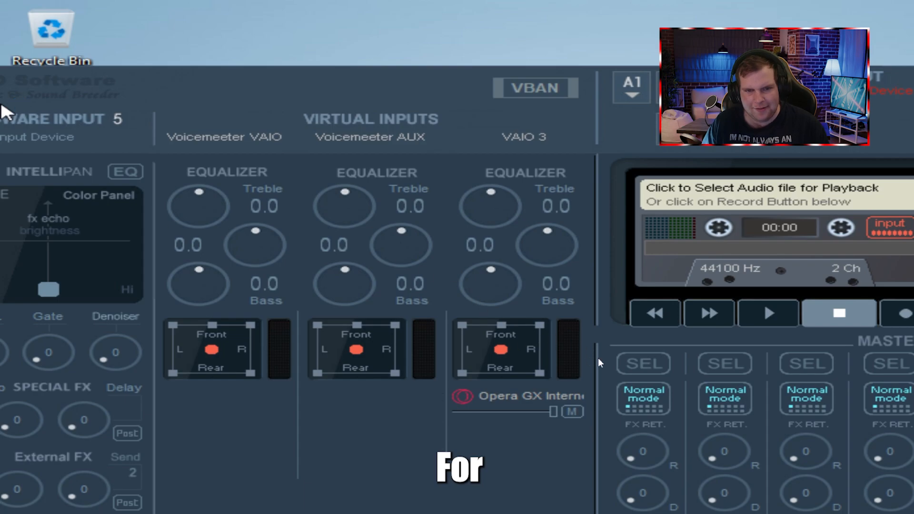
pyautogui.moveTo(532, 304); pyautogui.dragTo(647, 293)
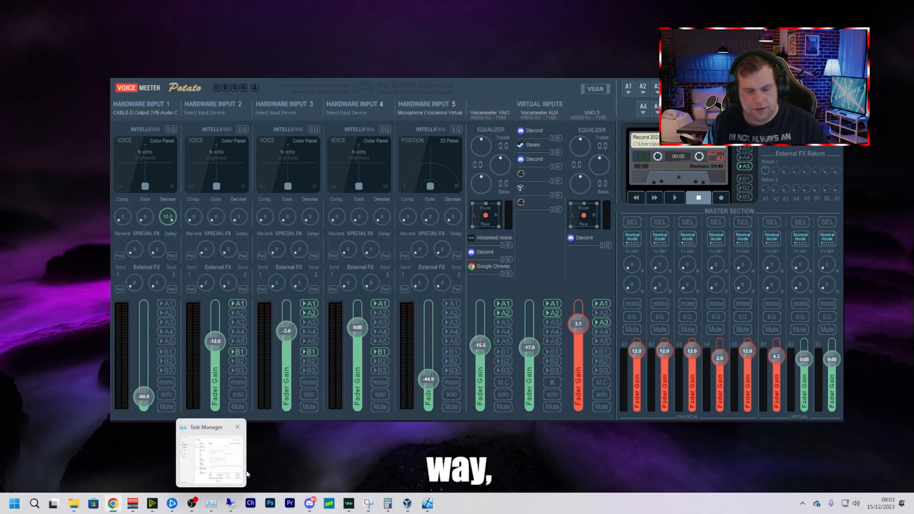
# Check the headset speakers in the A1 hardware output's device list and set the A1 master fader gain to 12.0 dB
pyautogui.moveTo(527, 98); pyautogui.dragTo(501, 86)
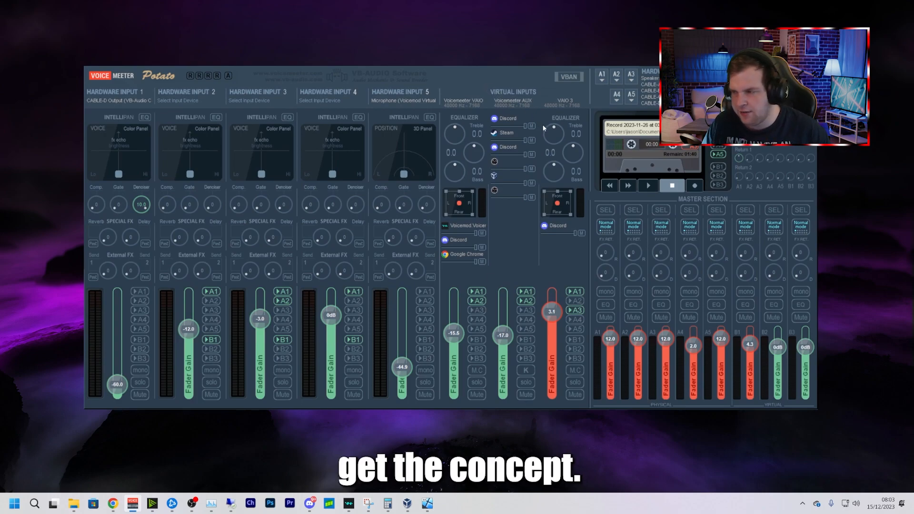
pyautogui.click(602, 76)
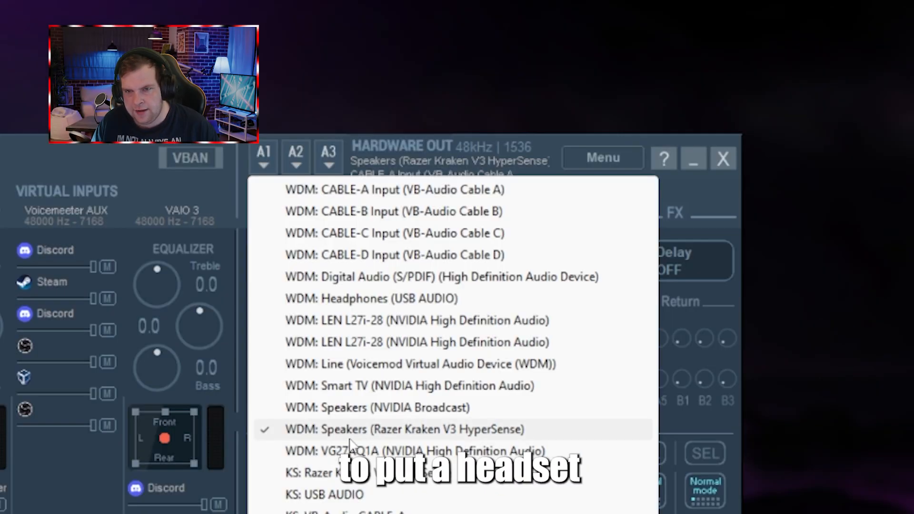
pyautogui.click(50, 163)
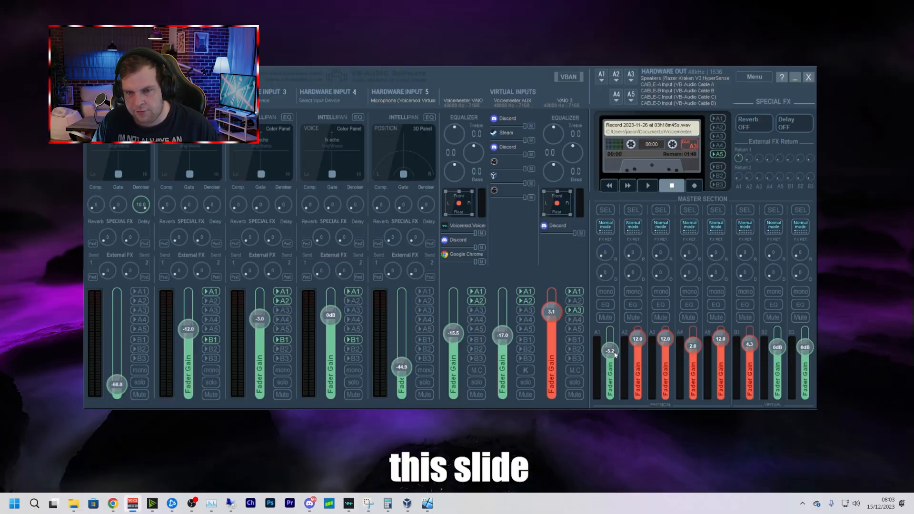
pyautogui.moveTo(615, 354); pyautogui.dragTo(612, 310)
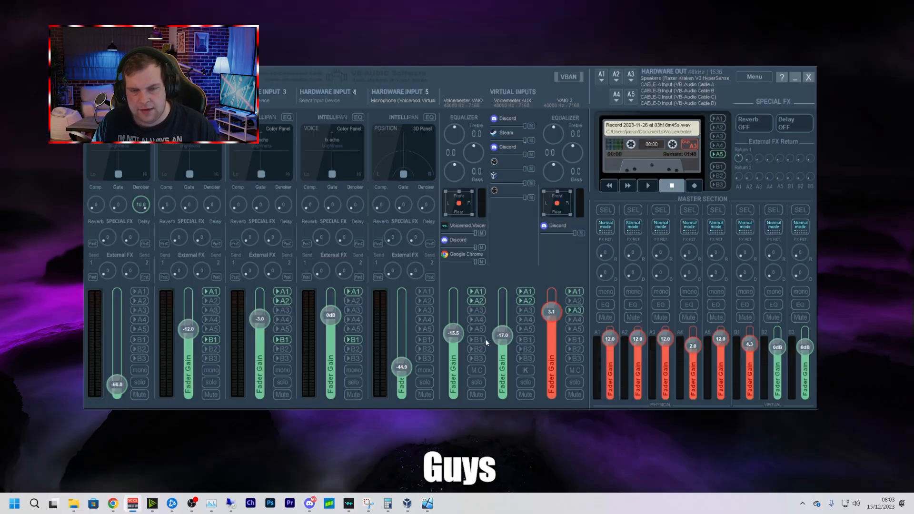
# Assign MME: CABLE-A Input (VB-Audio Cable A) to hardware output A2 and check the device list of A3
pyautogui.click(617, 79)
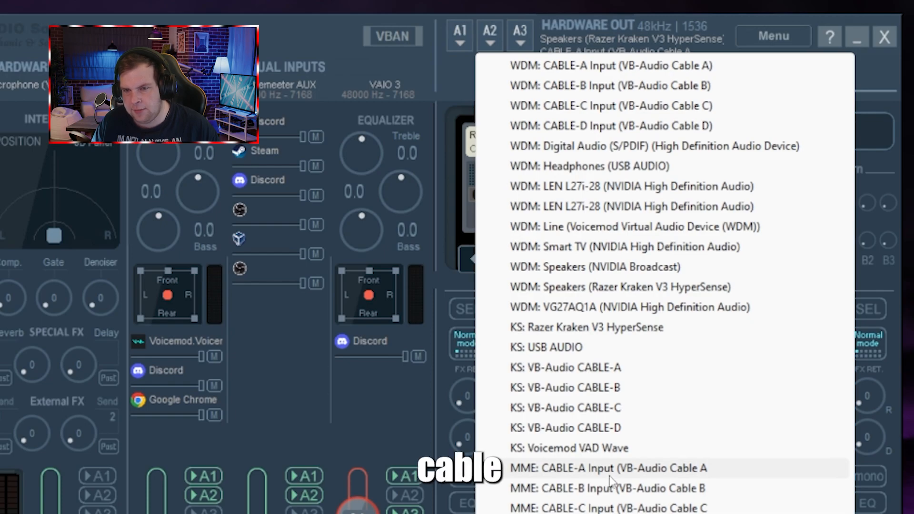
pyautogui.click(611, 471)
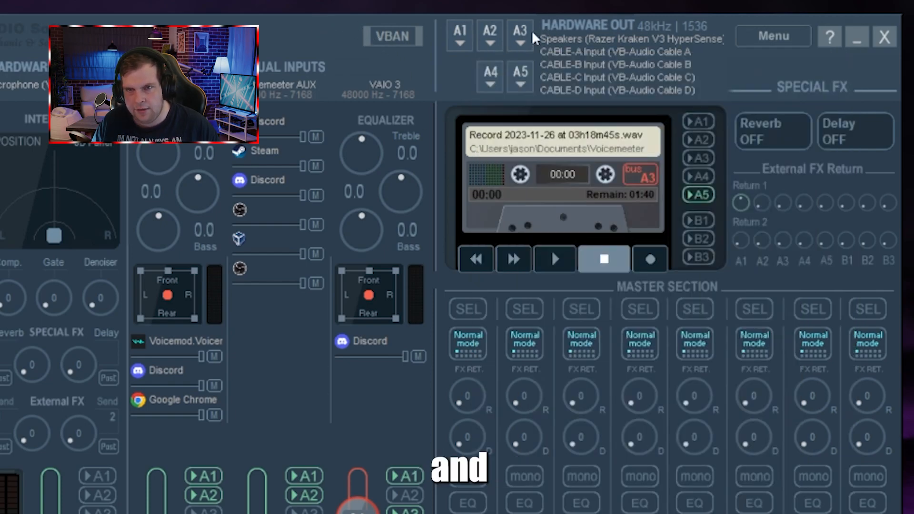
pyautogui.click(519, 32)
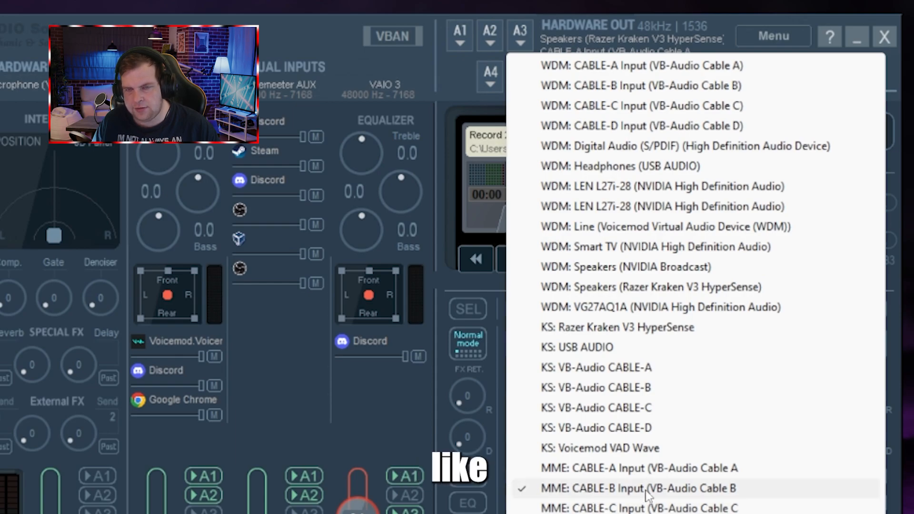
pyautogui.press('Escape')
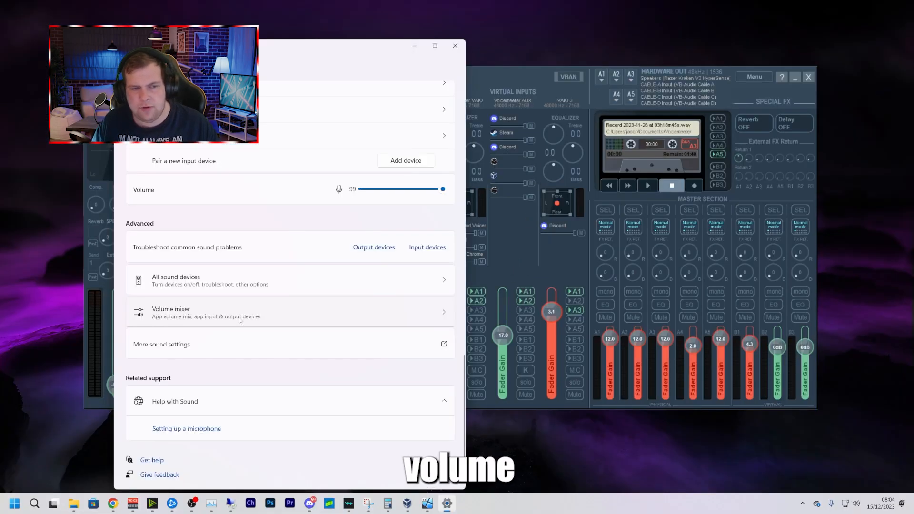
# Open the Windows volume mixer, expand Google Chrome's output and input devices, and compare them with Voicemeeter's virtual inputs
pyautogui.click(240, 319)
pyautogui.scroll(-2, 259, 281)
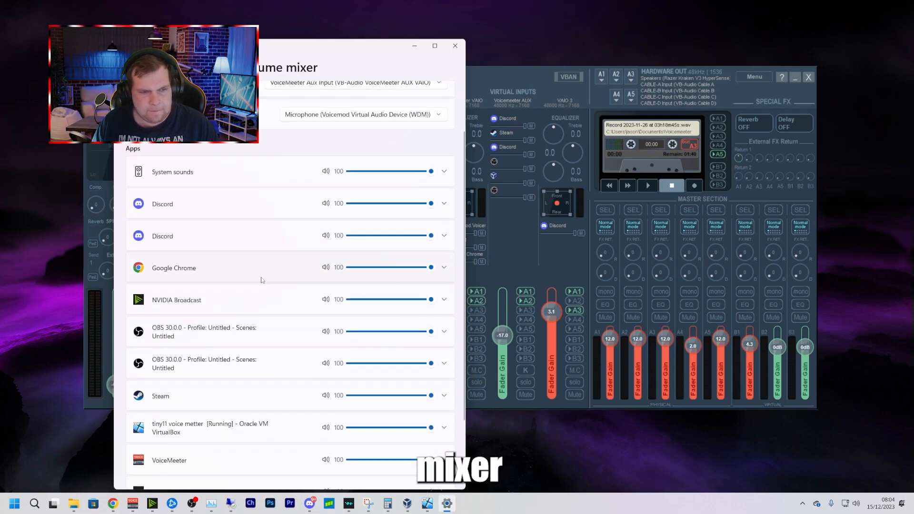
pyautogui.click(447, 271)
pyautogui.moveTo(276, 48); pyautogui.dragTo(191, 21)
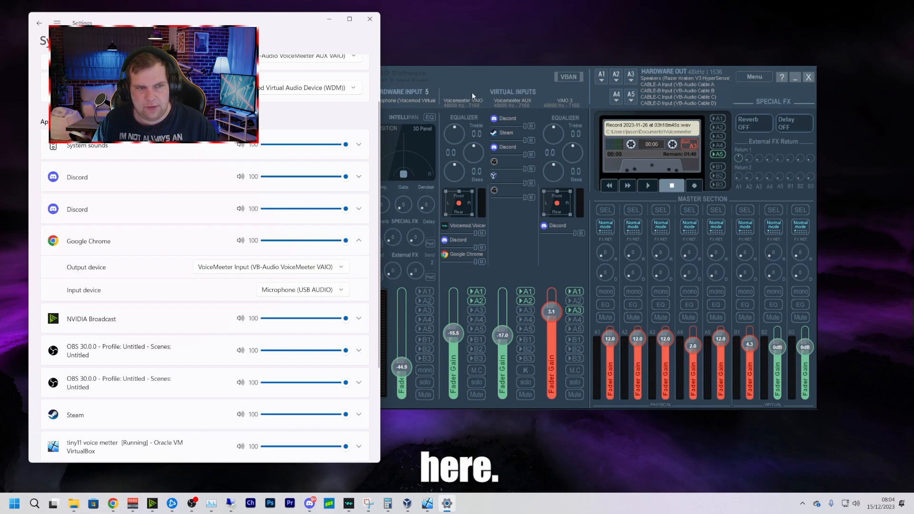
pyautogui.click(463, 245)
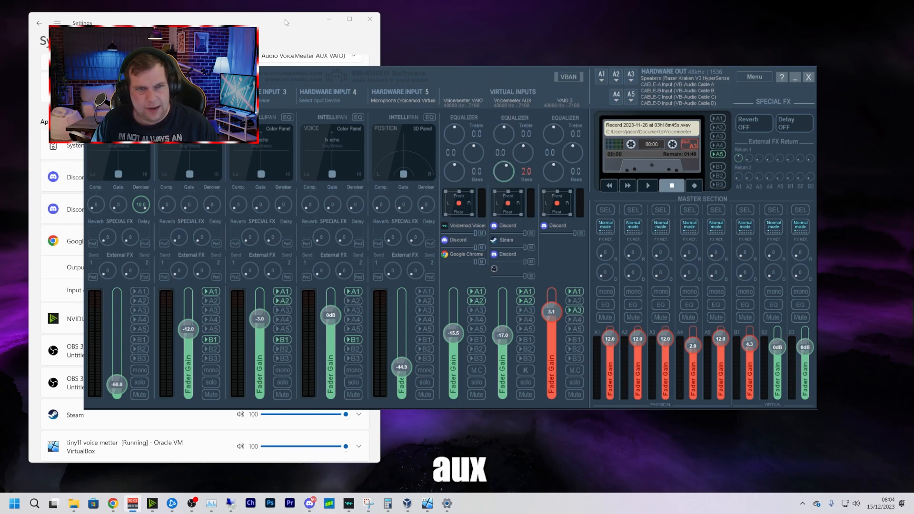
# Review the remaining apps in the volume mixer and raise the Voicemeeter AUX fader gain to about -9.3 dB
pyautogui.click(279, 48)
pyautogui.scroll(-3, 204, 345)
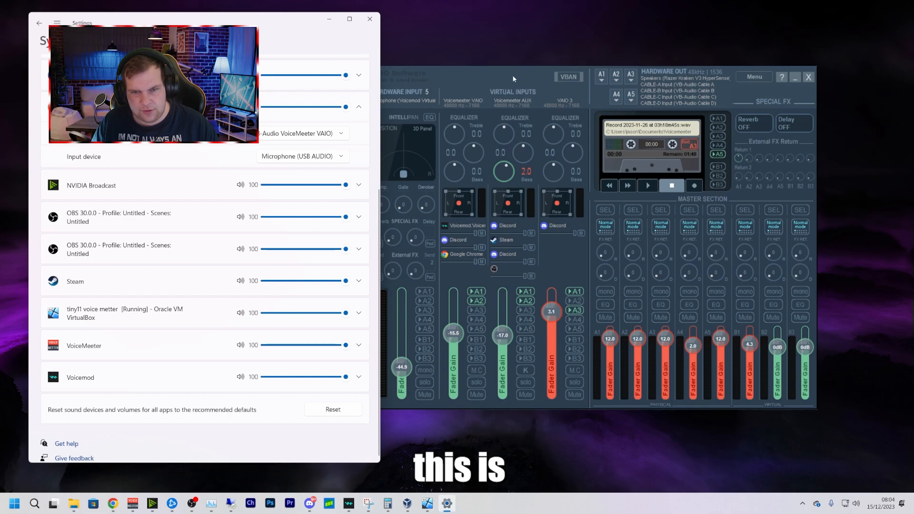
pyautogui.moveTo(507, 341); pyautogui.dragTo(505, 327)
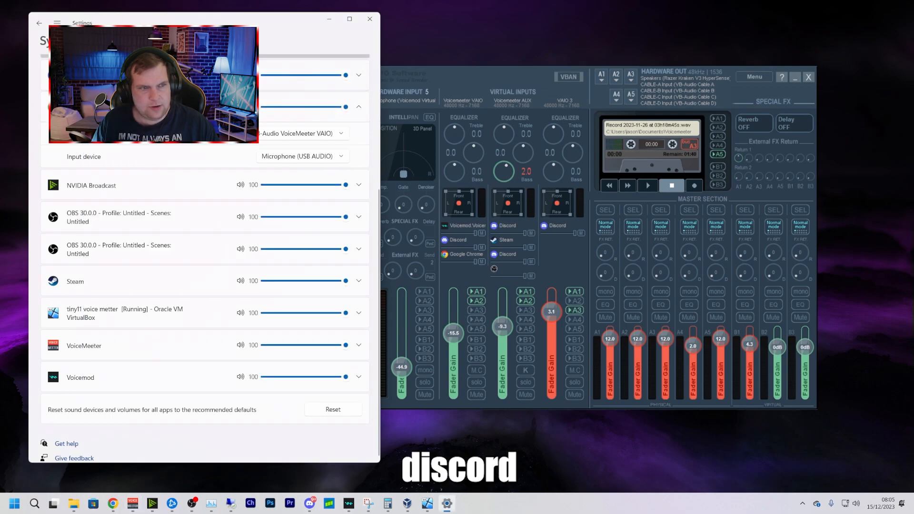
pyautogui.scroll(3, 119, 205)
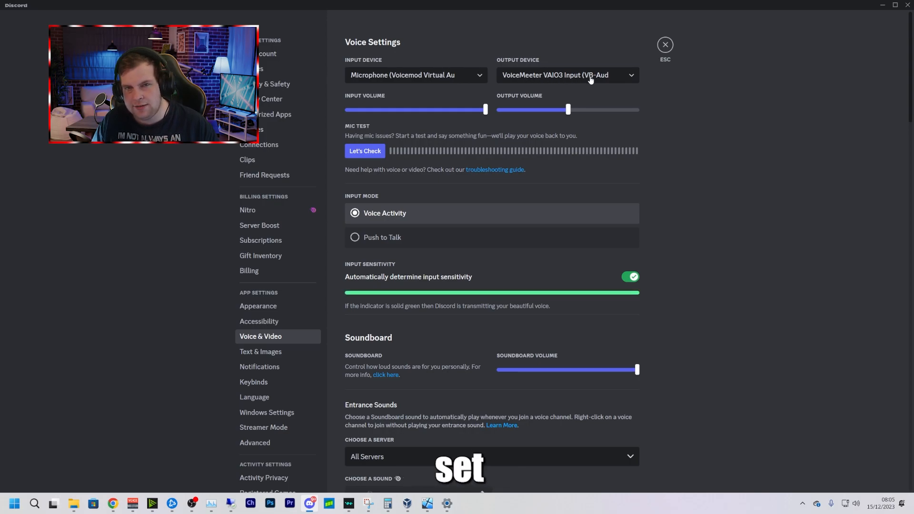
# Switch to OBS and check the device choices for Desktop Audio and Desktop Audio 2 in its audio settings
pyautogui.click(882, 5)
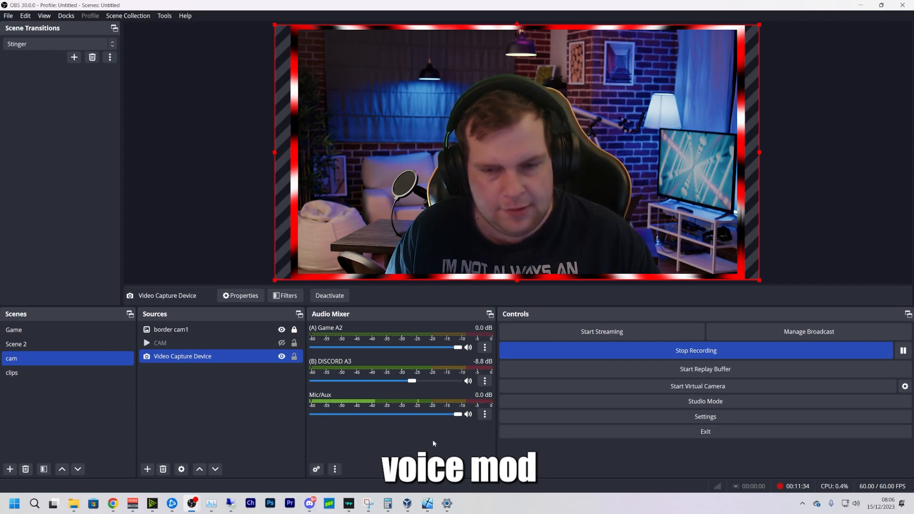
pyautogui.click(682, 416)
pyautogui.click(272, 145)
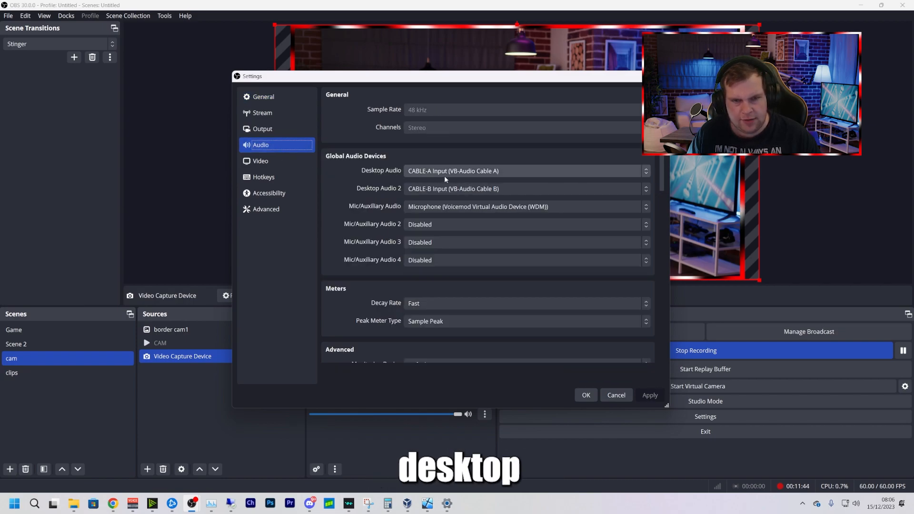
pyautogui.click(522, 172)
pyautogui.click(522, 173)
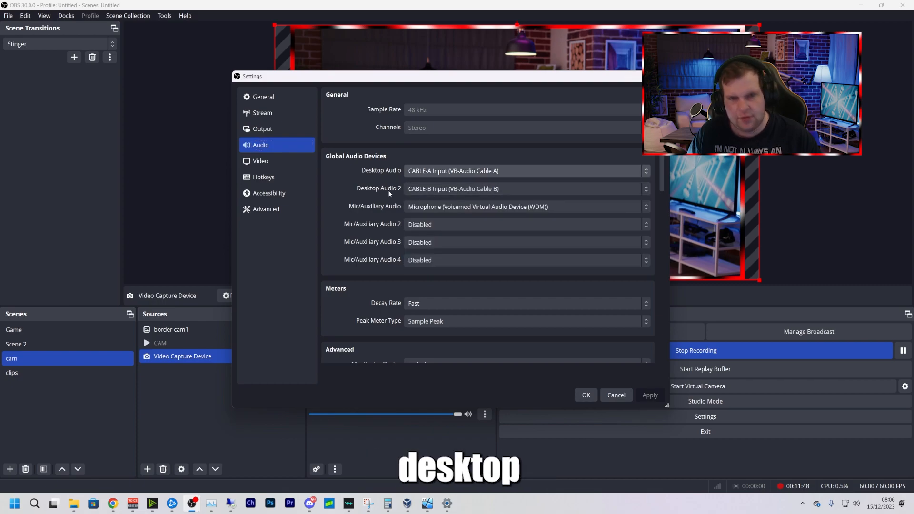
pyautogui.click(555, 193)
pyautogui.click(555, 193)
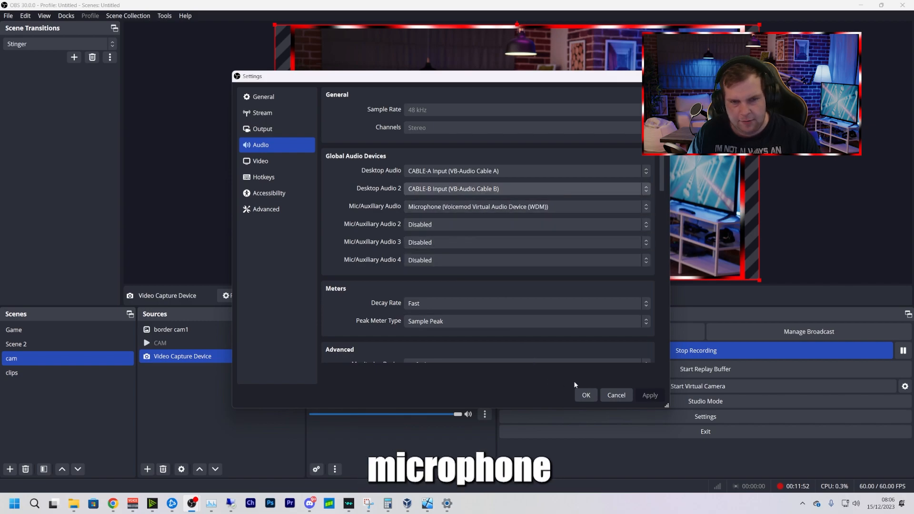
pyautogui.click(582, 395)
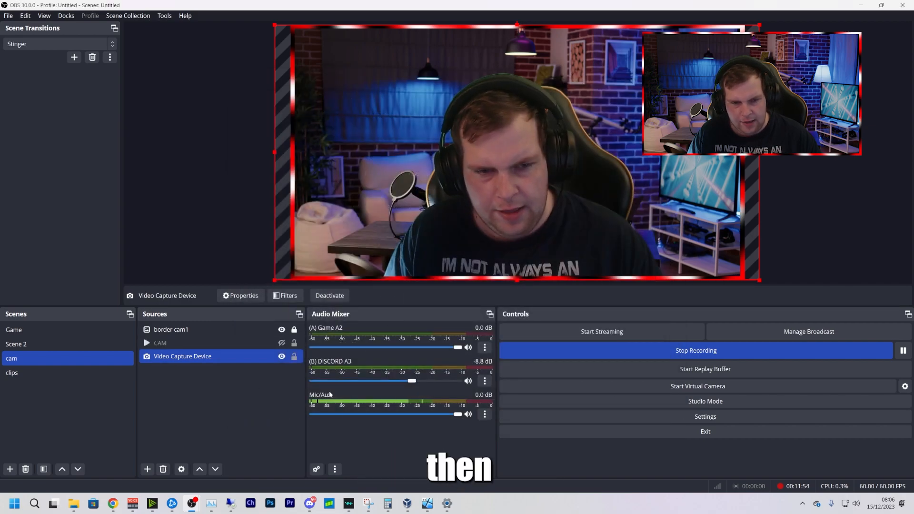
# Check the rename option of OBS's Game A2 mixer channel and compare the mixer channels with Voicemeeter's virtual input routing
pyautogui.rightClick(327, 332)
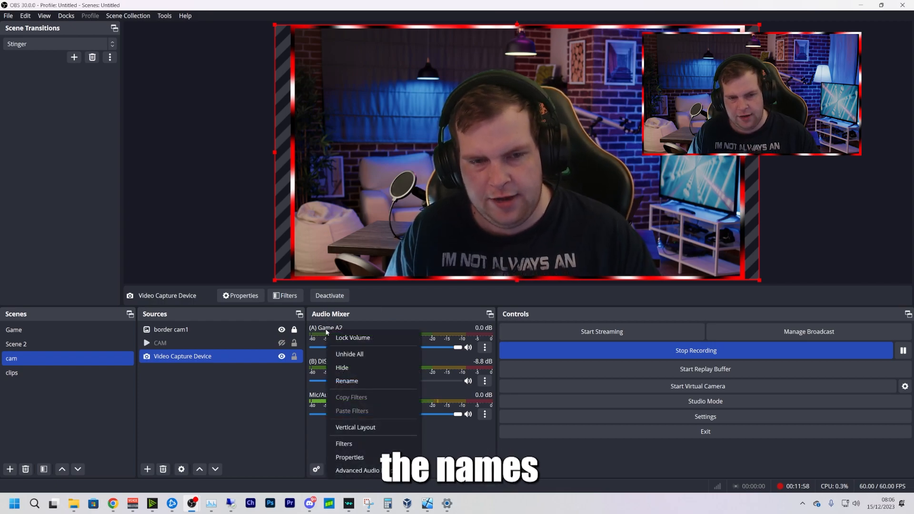
pyautogui.click(436, 450)
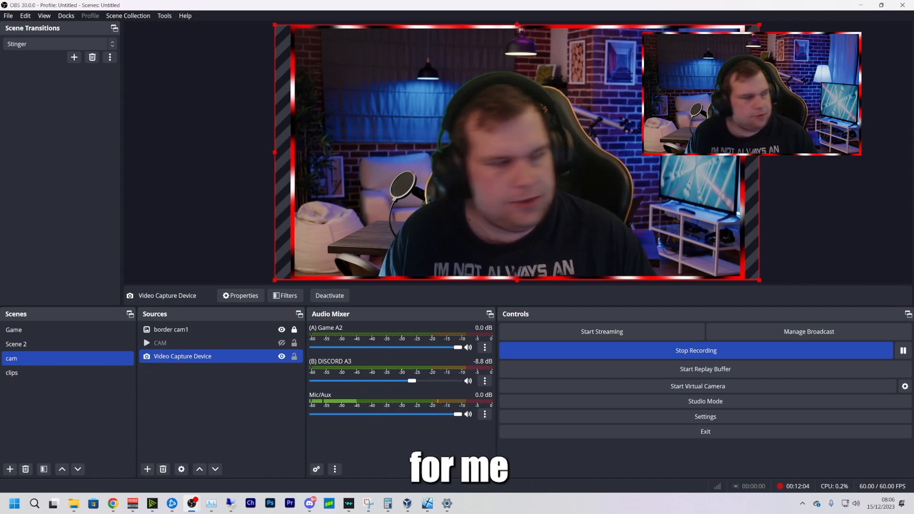
pyautogui.moveTo(0, 200); pyautogui.dragTo(523, 96)
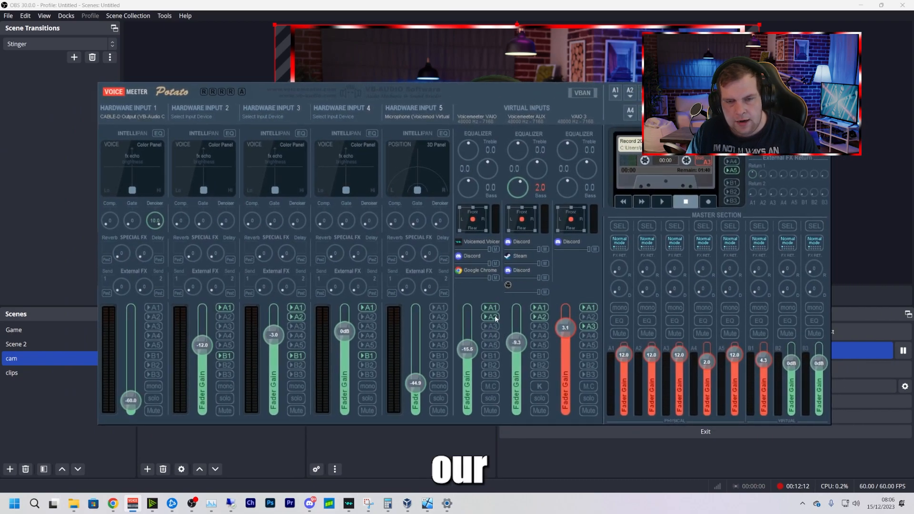
pyautogui.moveTo(430, 92); pyautogui.dragTo(399, 415)
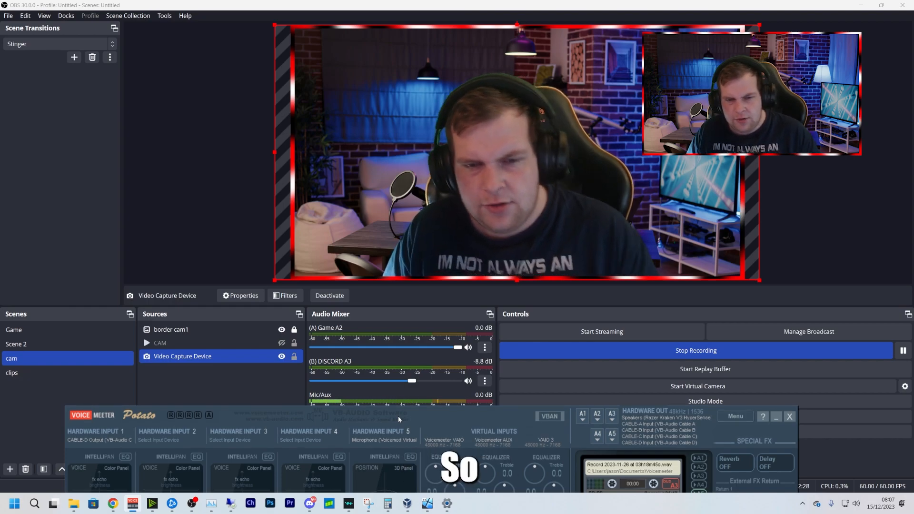
pyautogui.moveTo(398, 416); pyautogui.dragTo(424, 93)
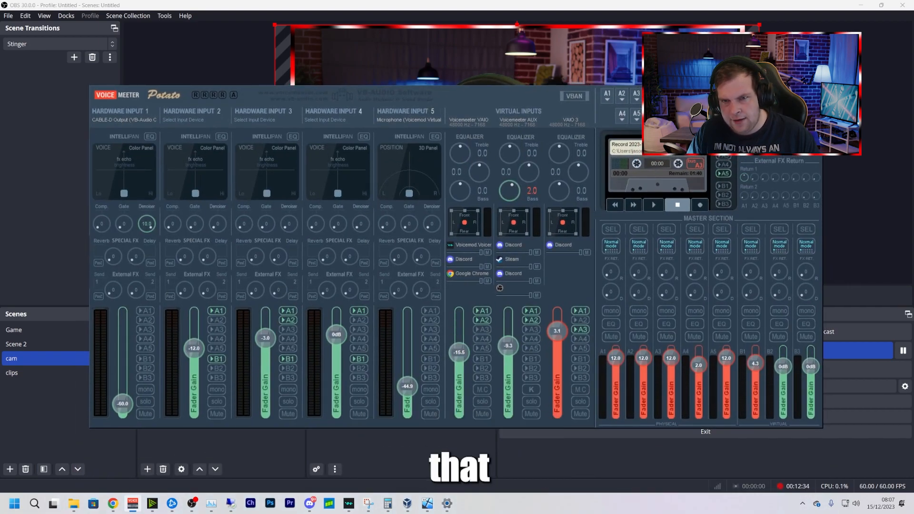
# Route the Voicemeeter VAIO virtual input to A3 instead of A2 and compare the routing with the OBS audio mixer
pyautogui.click(483, 330)
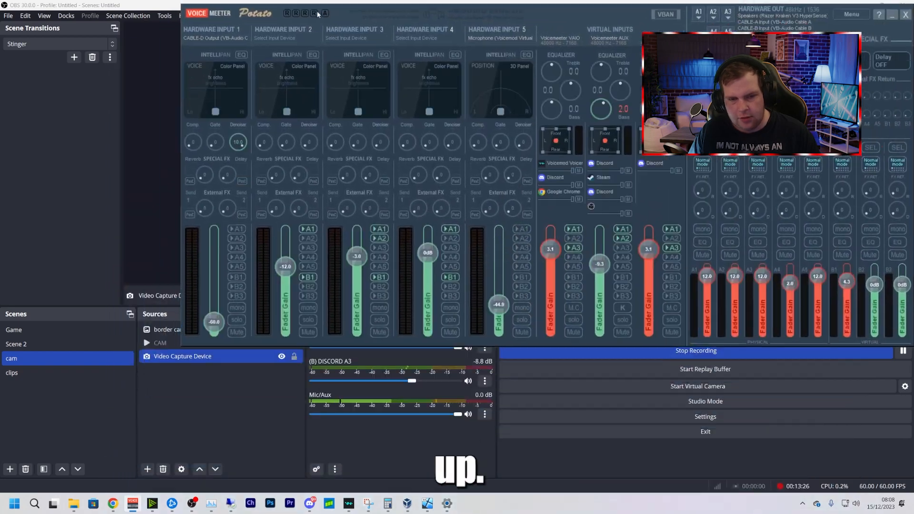
pyautogui.moveTo(312, 24); pyautogui.dragTo(193, 6)
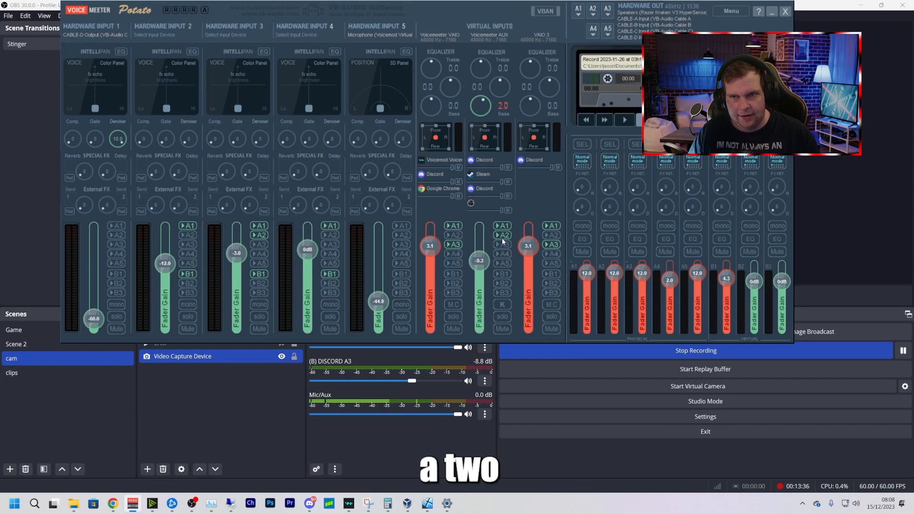
pyautogui.moveTo(405, 17); pyautogui.dragTo(880, 80)
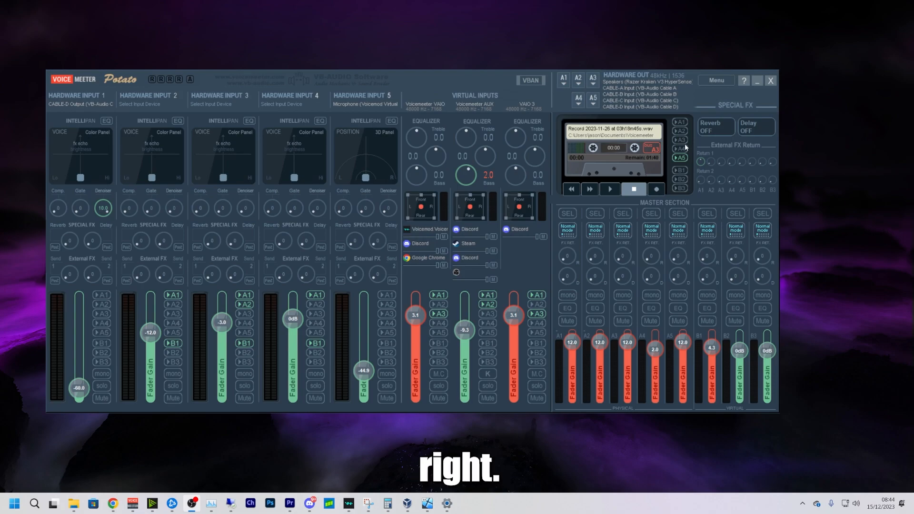
# Restart Voicemeeter's audio engine and check the WDM, KS and MME device options for hardware outputs A1 and A2
pyautogui.click(714, 81)
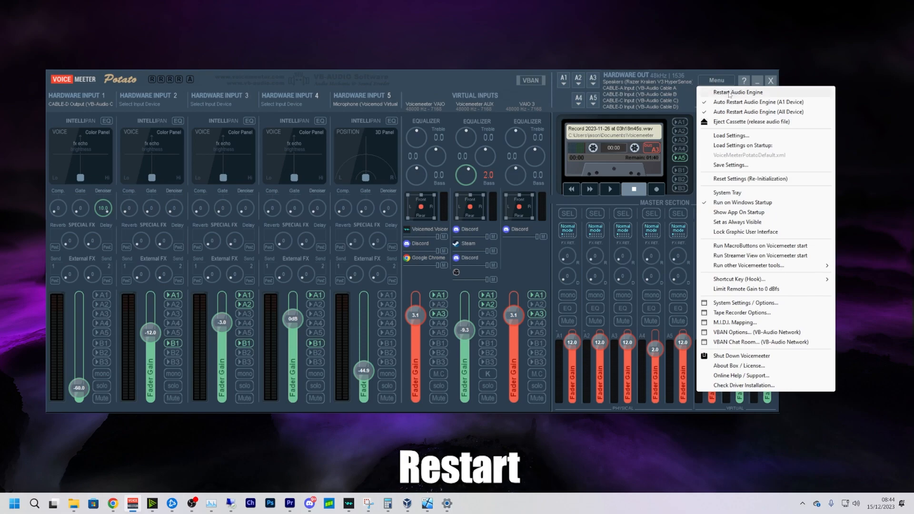
pyautogui.click(729, 93)
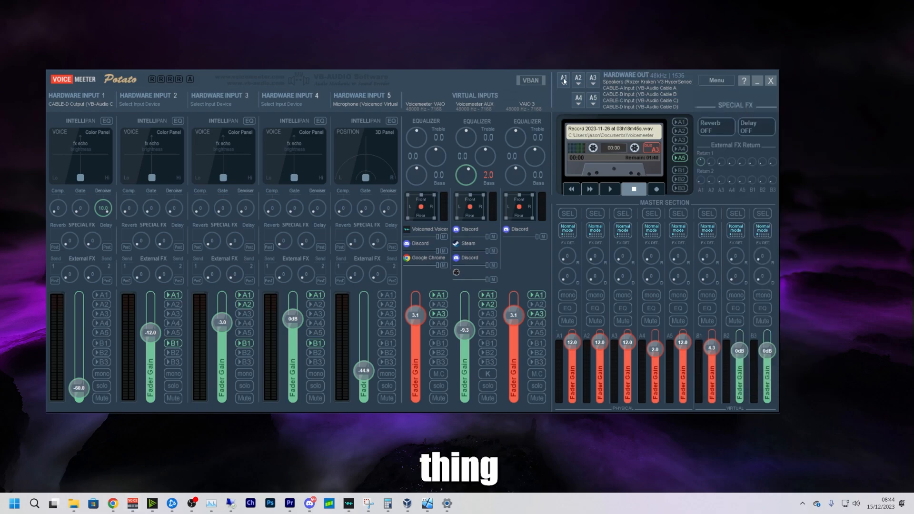
pyautogui.click(564, 81)
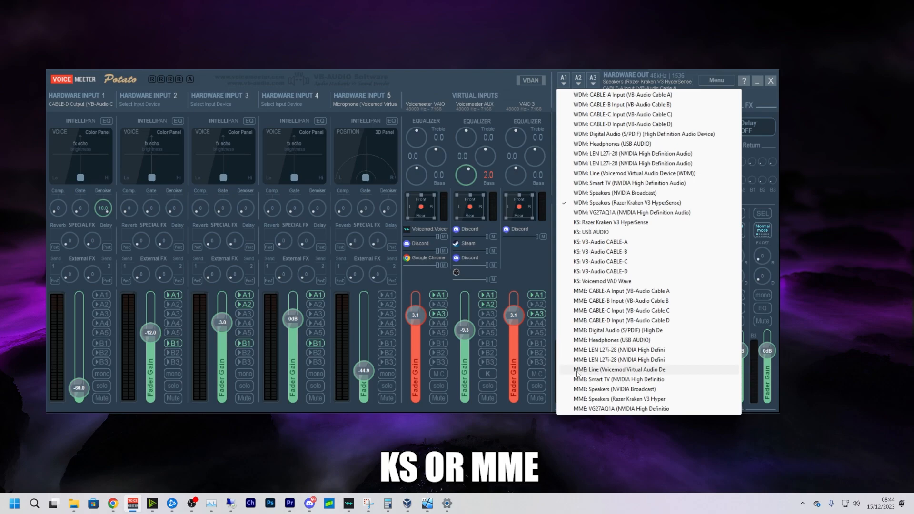
pyautogui.click(577, 77)
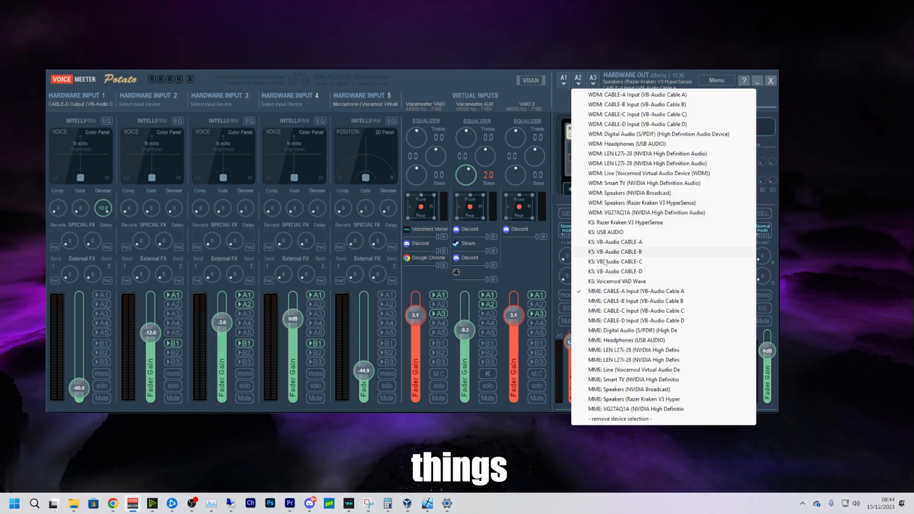
pyautogui.click(521, 86)
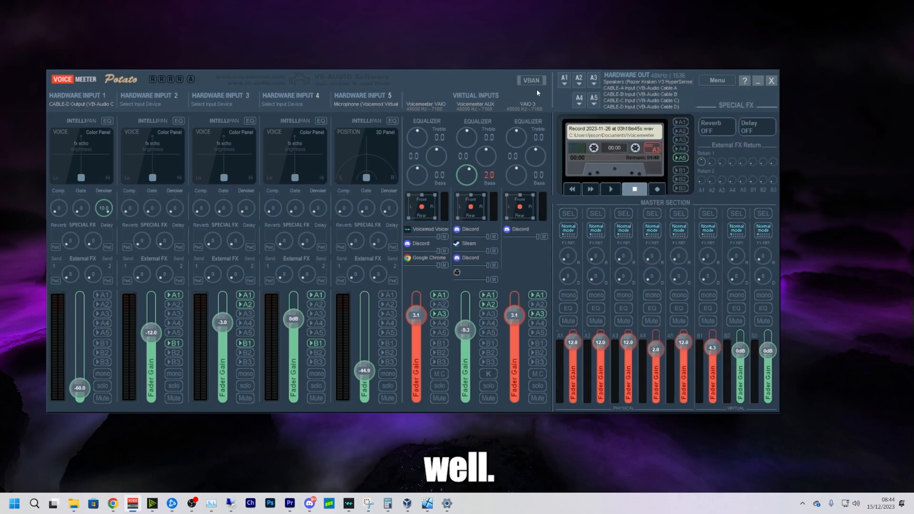
# Review the available WDM buffering sample sizes in Voicemeeter's system settings and close the settings
pyautogui.click(714, 81)
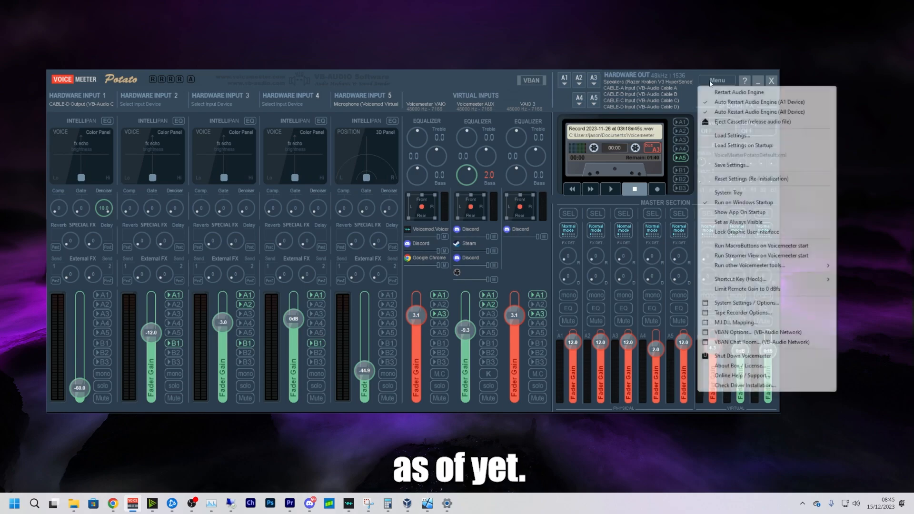
pyautogui.click(733, 303)
pyautogui.moveTo(747, 84); pyautogui.dragTo(703, 109)
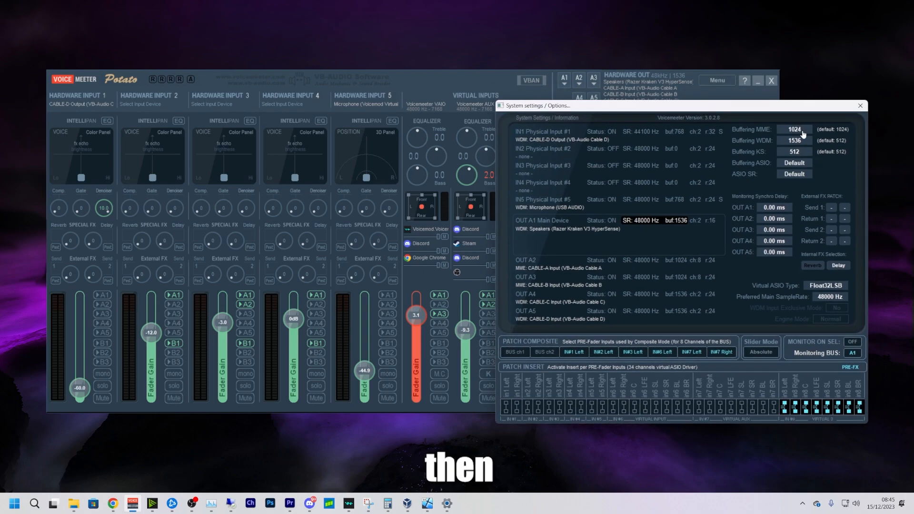
pyautogui.click(779, 148)
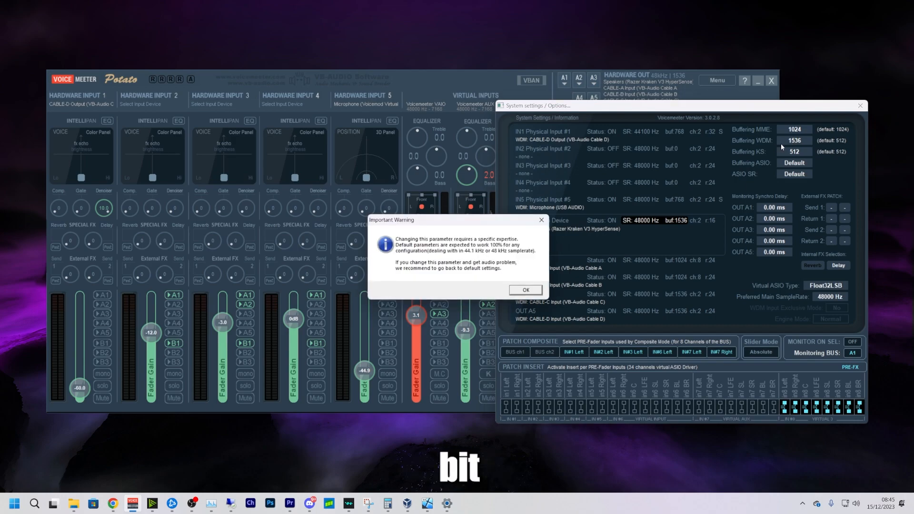
pyautogui.click(526, 291)
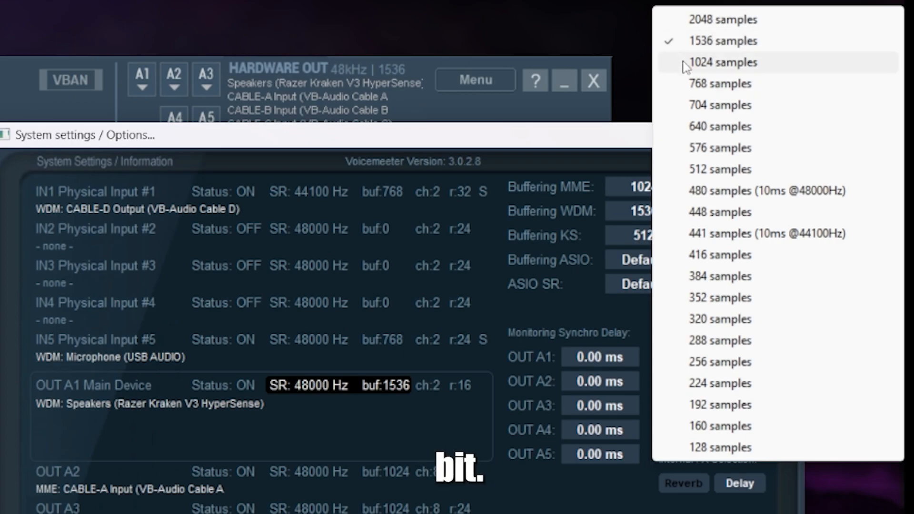
pyautogui.click(631, 90)
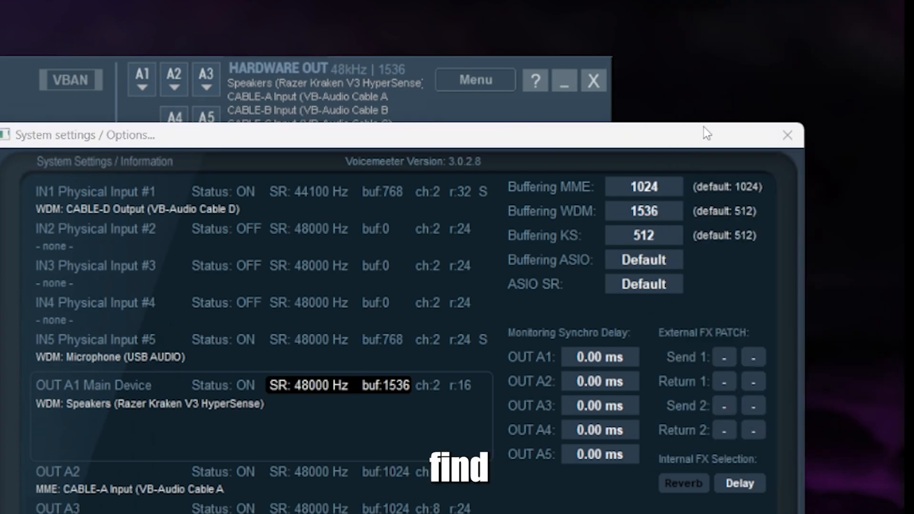
pyautogui.click(786, 135)
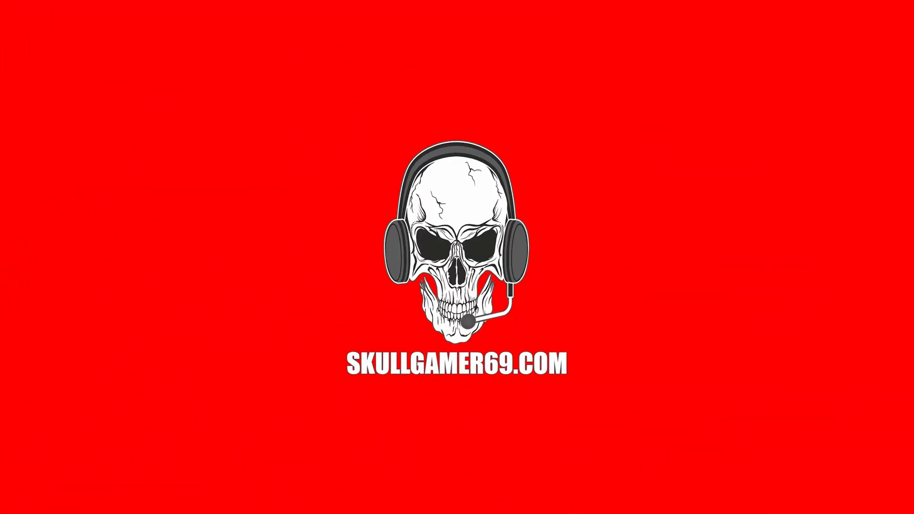